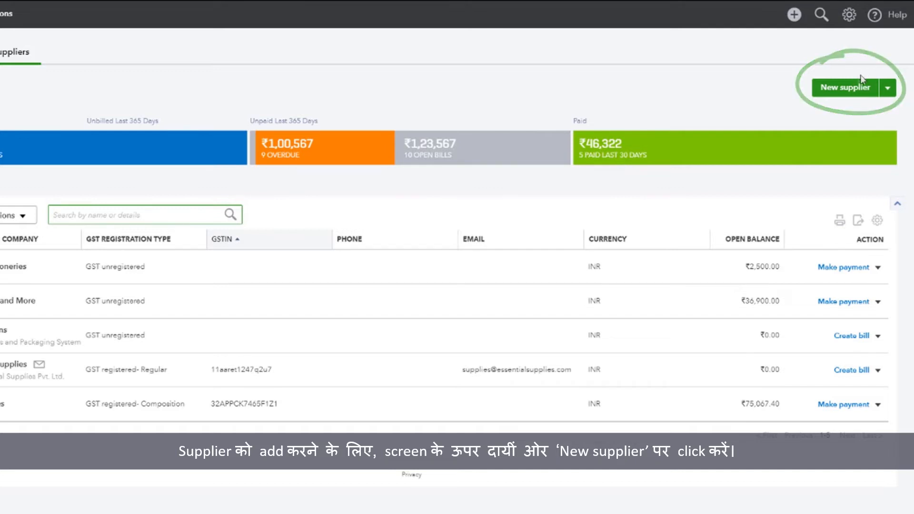
Step: Start a new supplier with the contact's first and last name, company TransDiode & Electronic Circuits Limited as display name
click(855, 88)
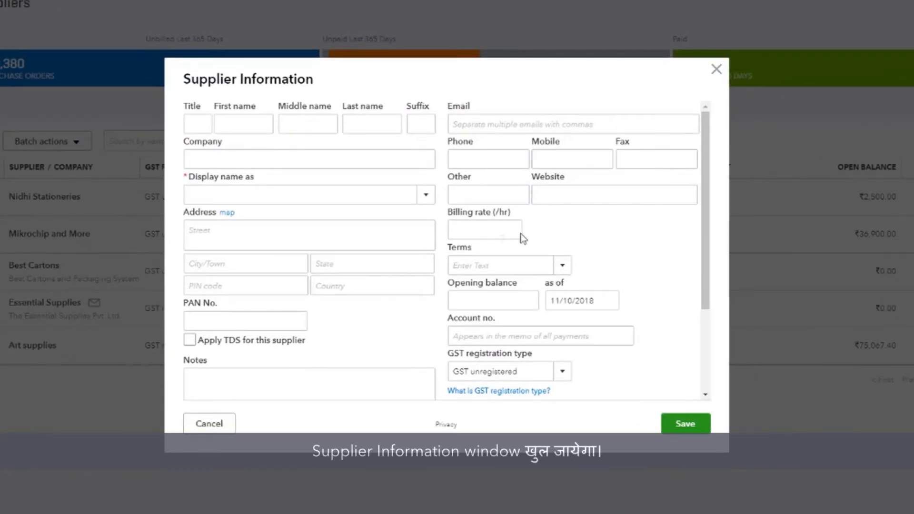
click(230, 129)
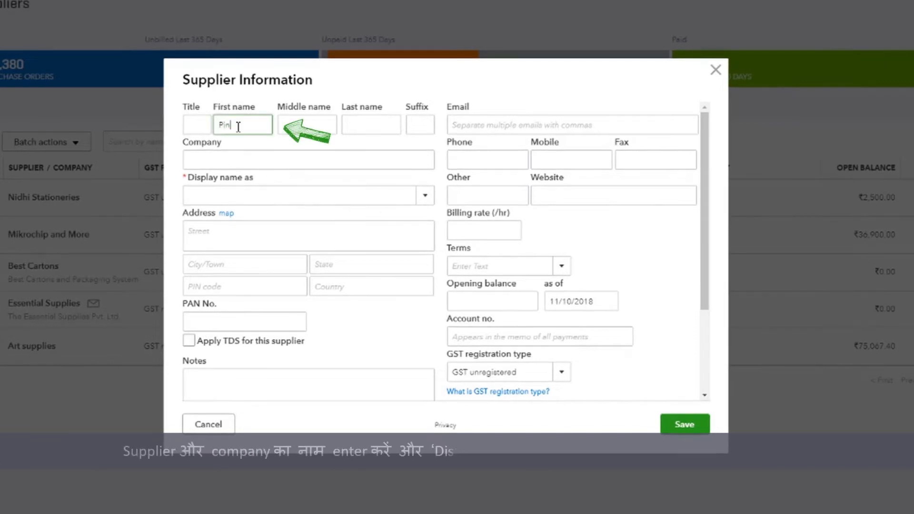
click(362, 125)
click(302, 158)
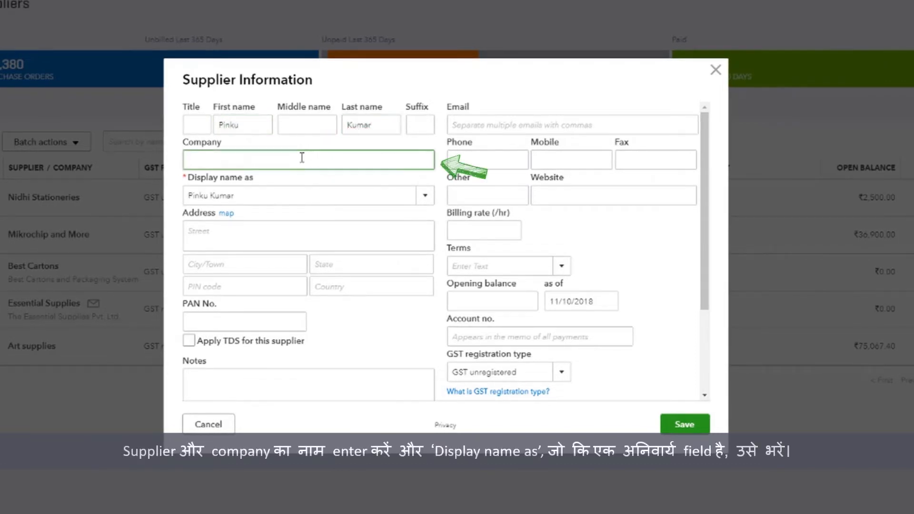
text(TransDiode & Elec)
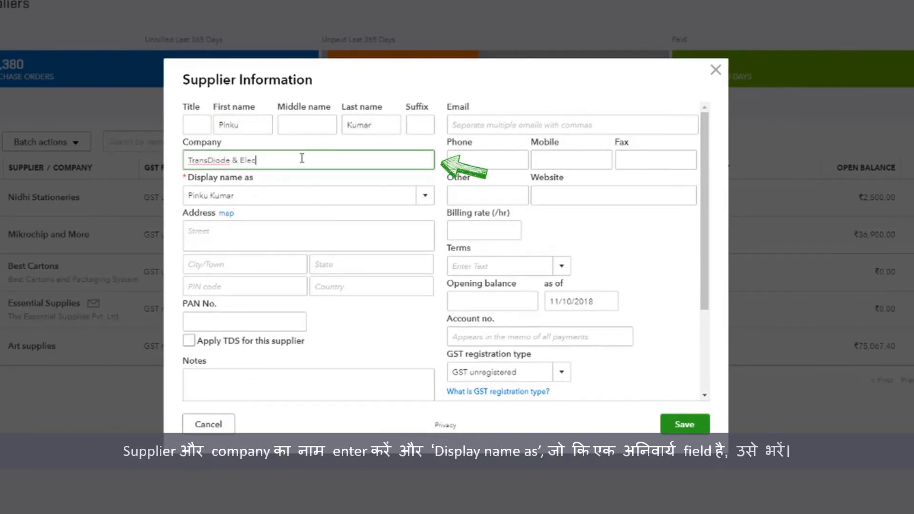
text(tronic Circuits)
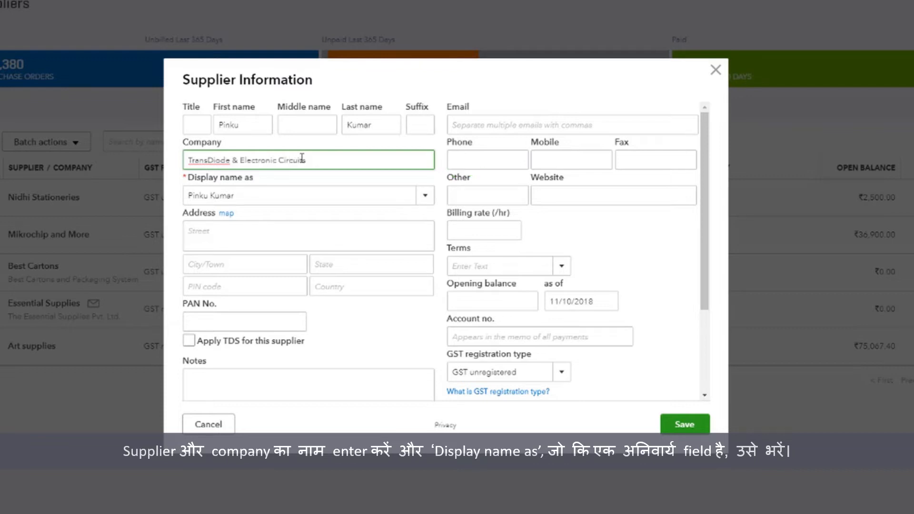
text( Limited)
click(425, 195)
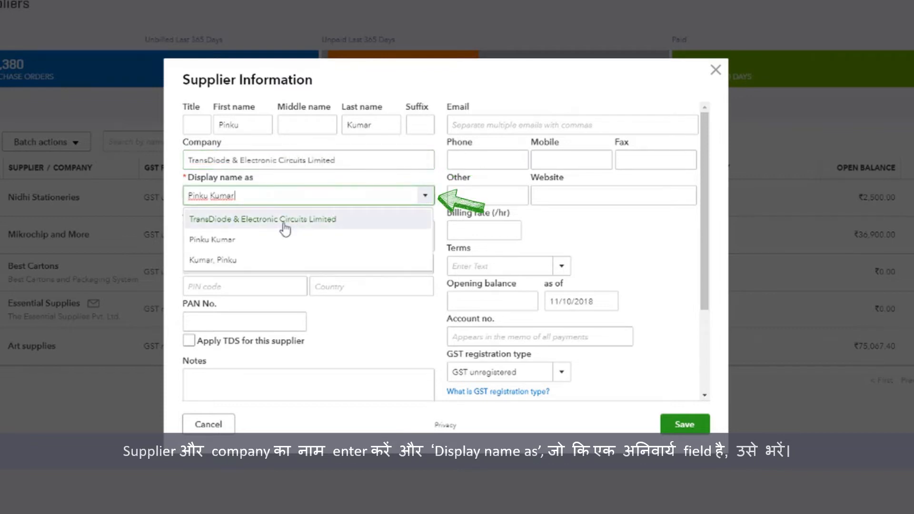
click(284, 224)
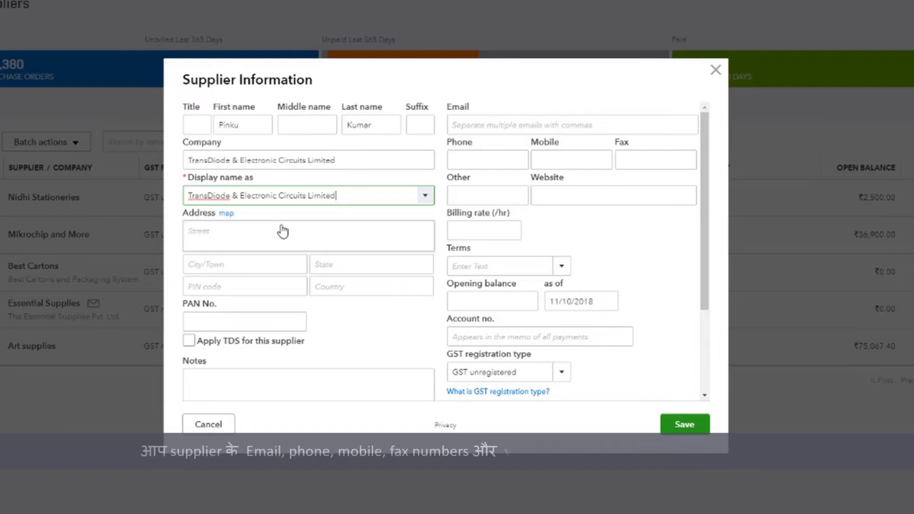
Step: Fill in the contact's e-mail address, phone, mobile and fax numbers
click(524, 124)
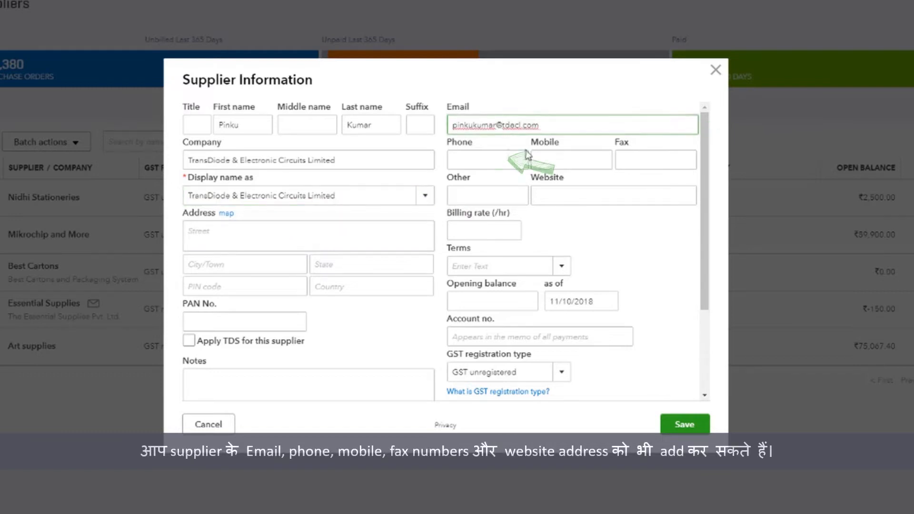
click(524, 157)
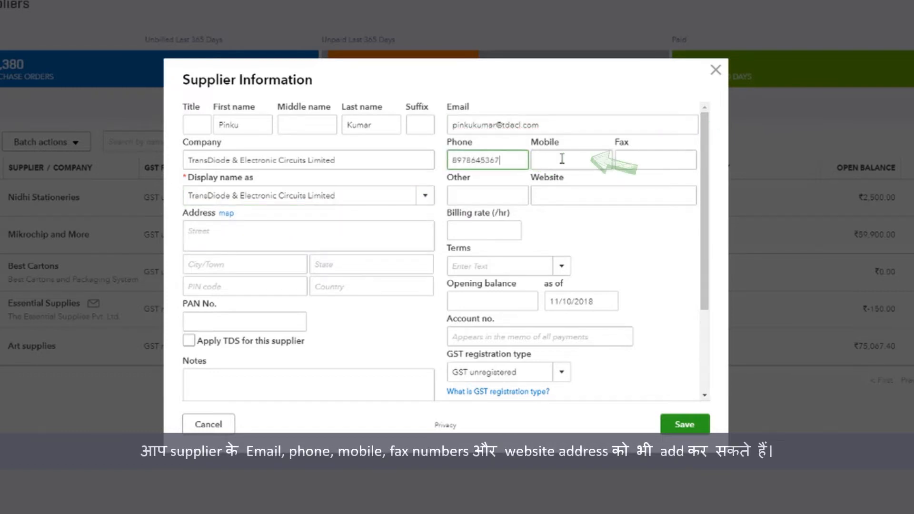
click(562, 159)
click(667, 160)
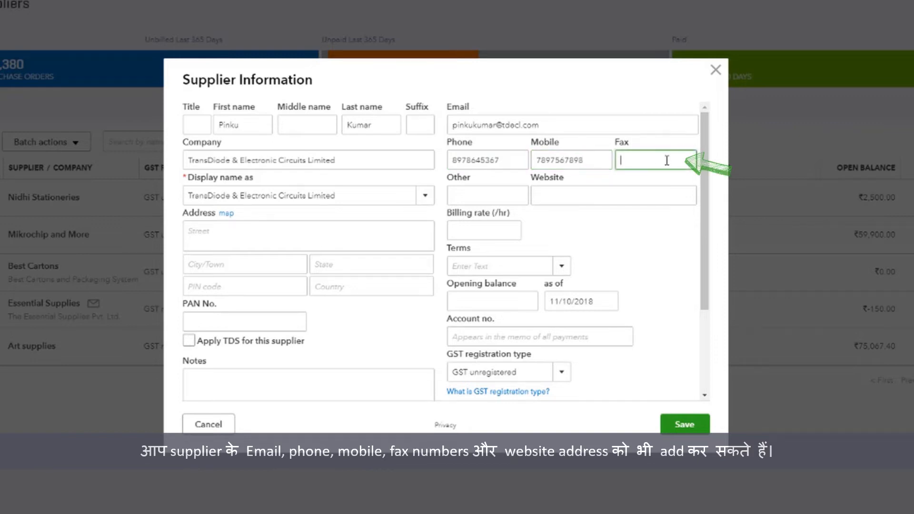
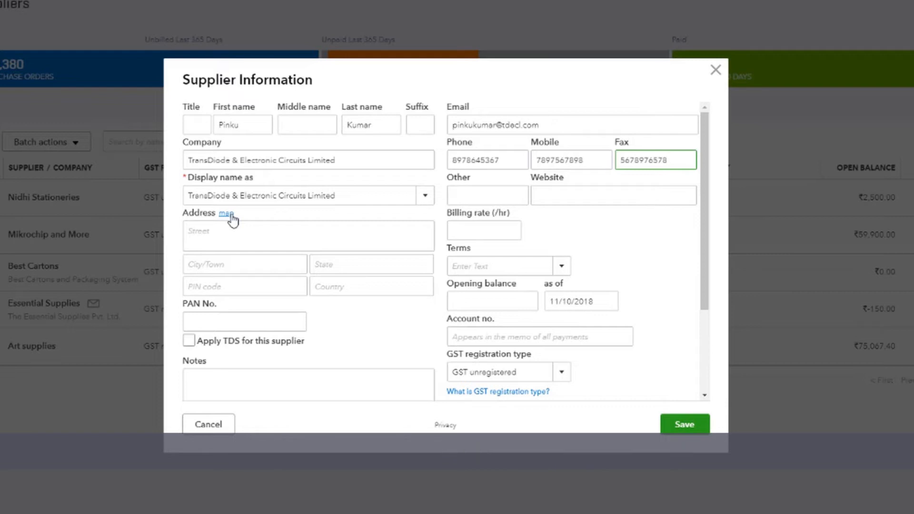
Step: Set the supplier's billing rate to 1,000.00 per hour
click(466, 234)
text(1000)
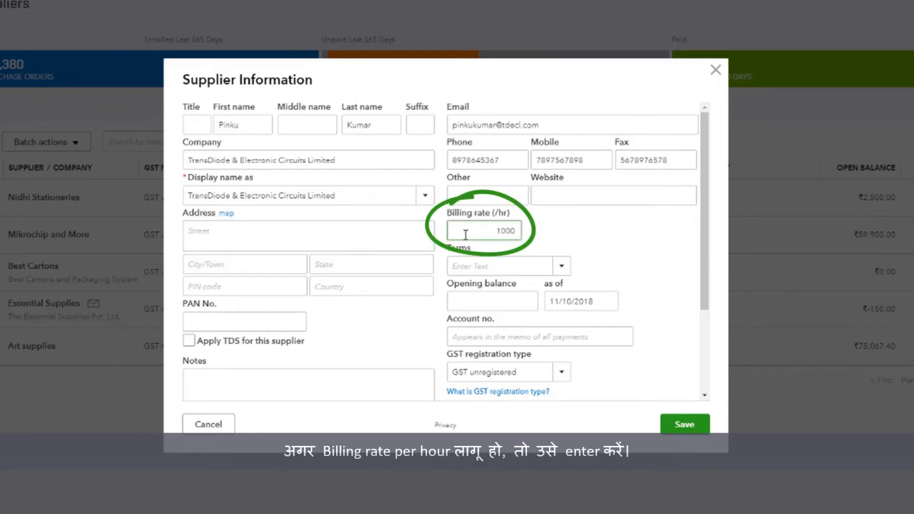
click(560, 239)
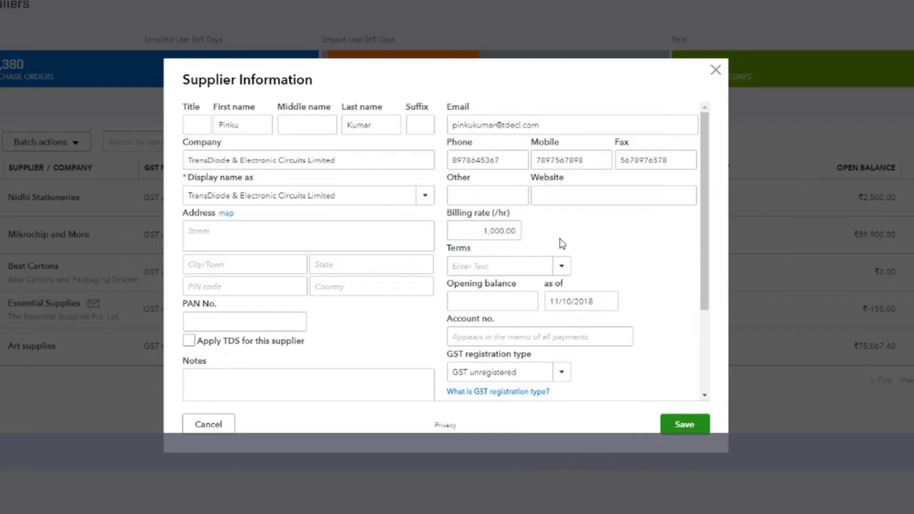
Step: Create a new payment term Net 23 allowing 23 days and apply it
click(563, 266)
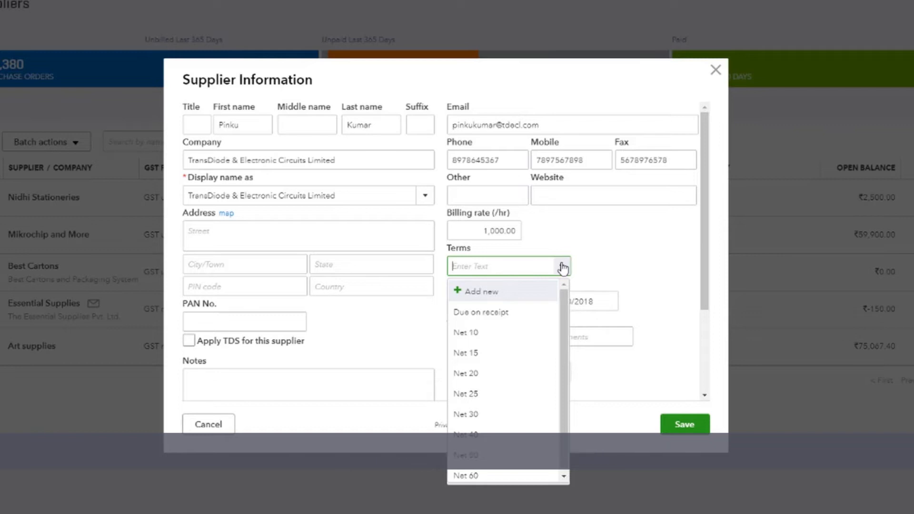
click(527, 291)
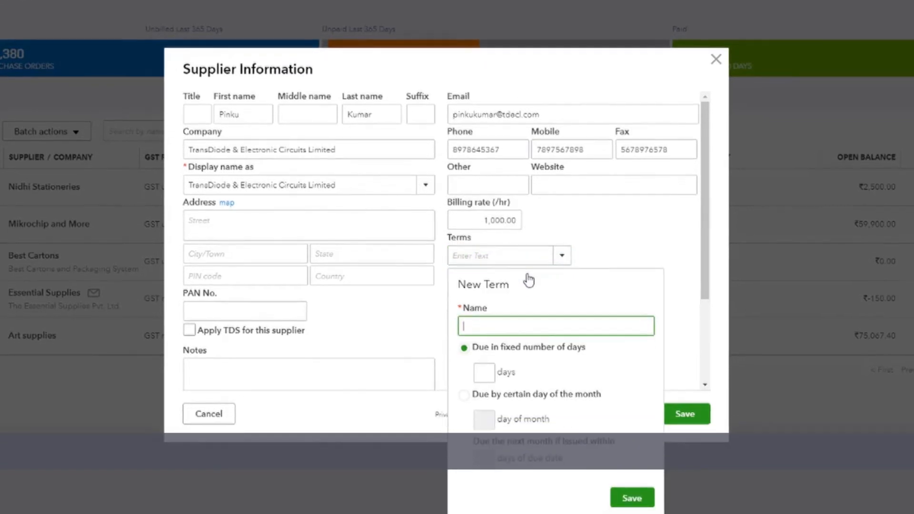
text(Net 23)
click(486, 357)
text(23)
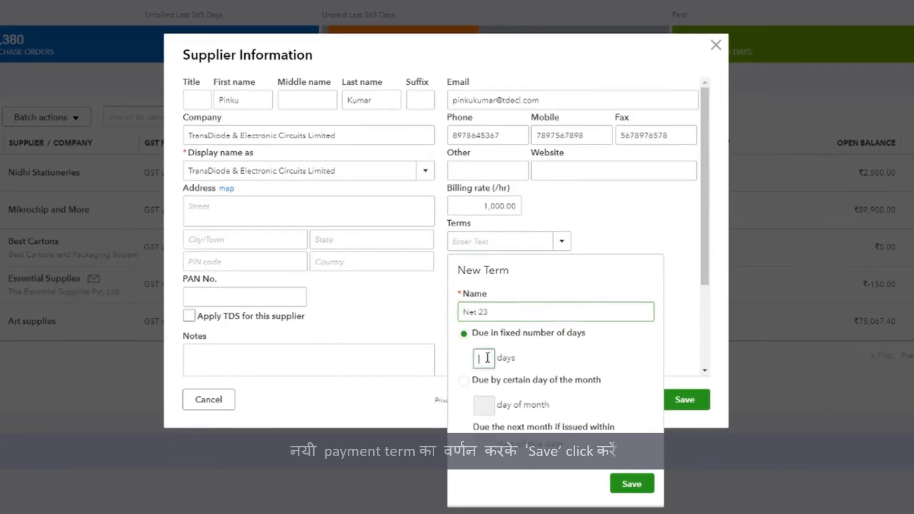
click(636, 490)
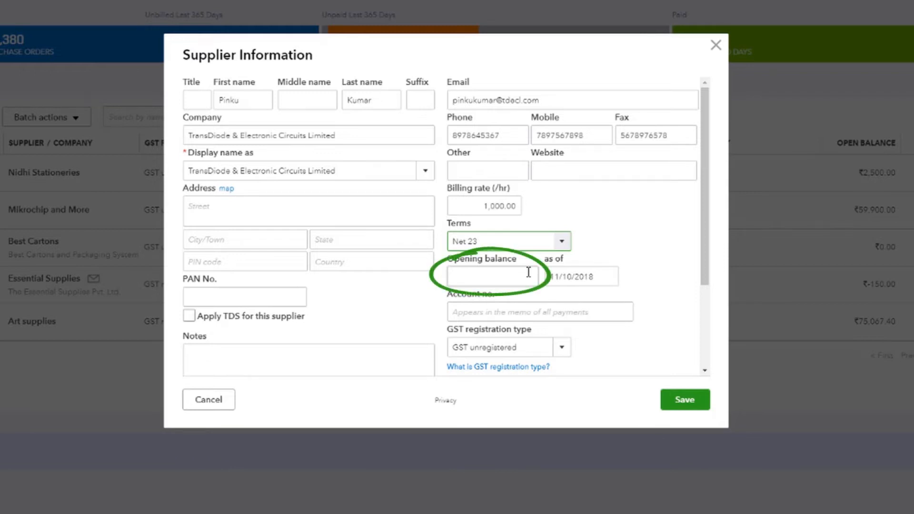
Step: Enter the supplier's account number
click(520, 311)
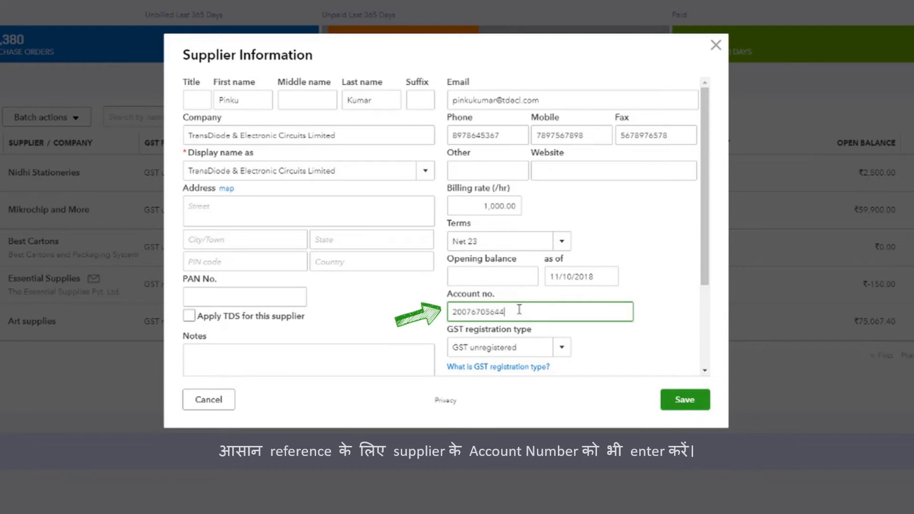
scroll(519, 311, down, 2)
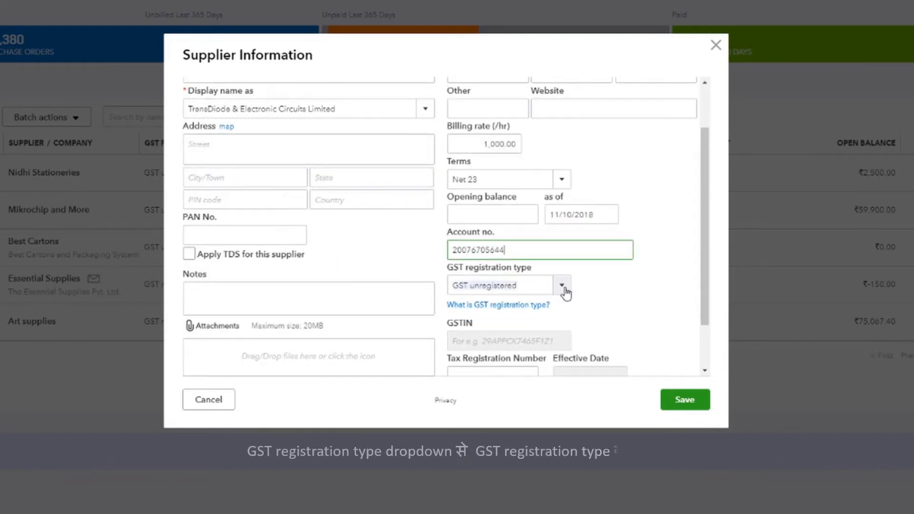
Step: Set GST registration type to GST registered- Regular, enter the GSTIN, and keep INR Indian Rupee
click(563, 287)
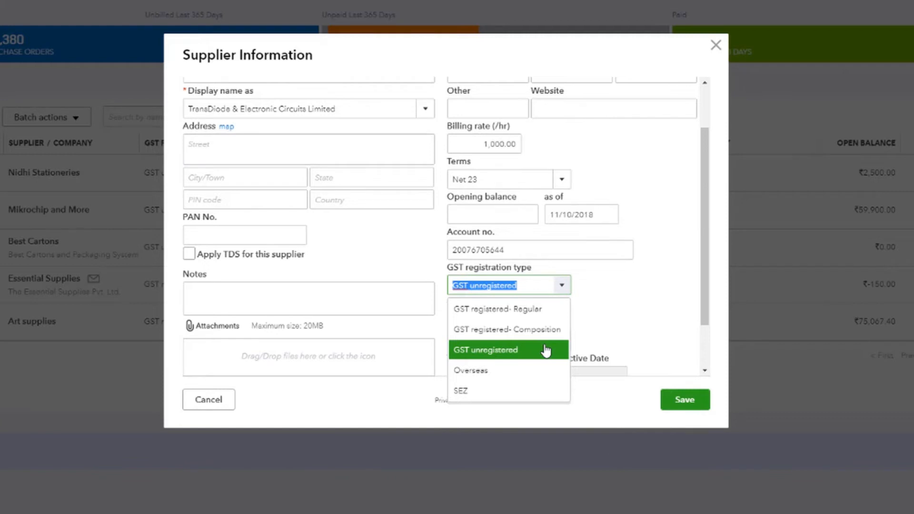
click(533, 311)
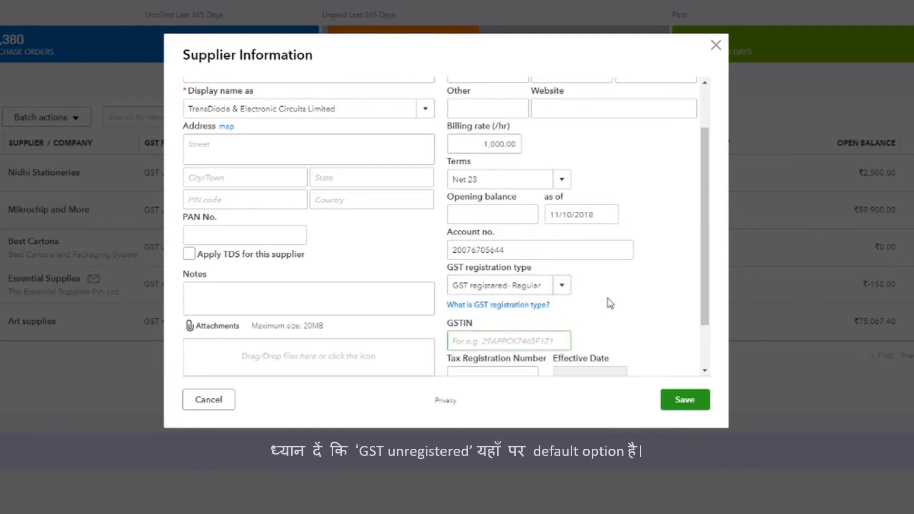
scroll(610, 303, down, 2)
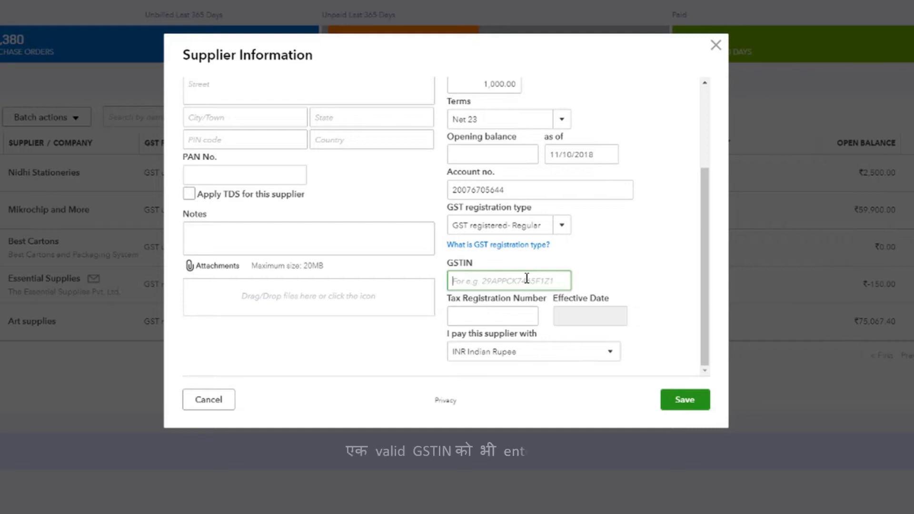
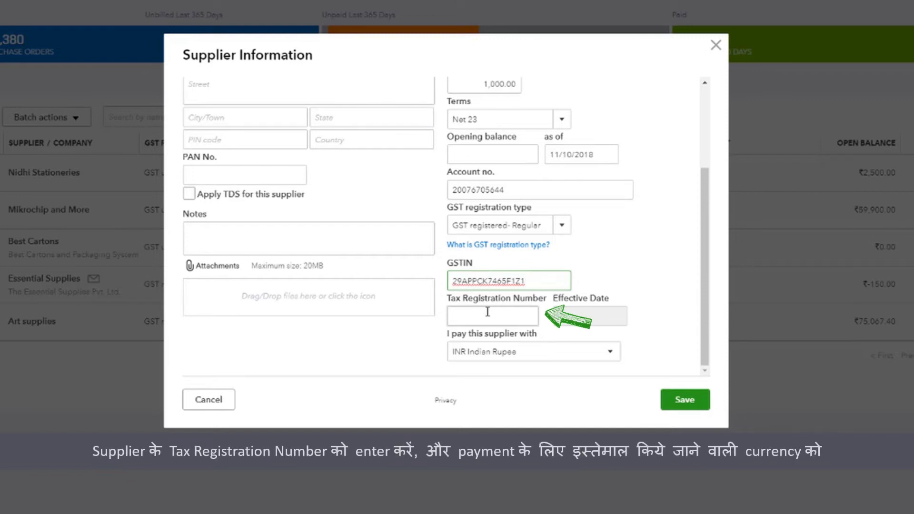
click(610, 353)
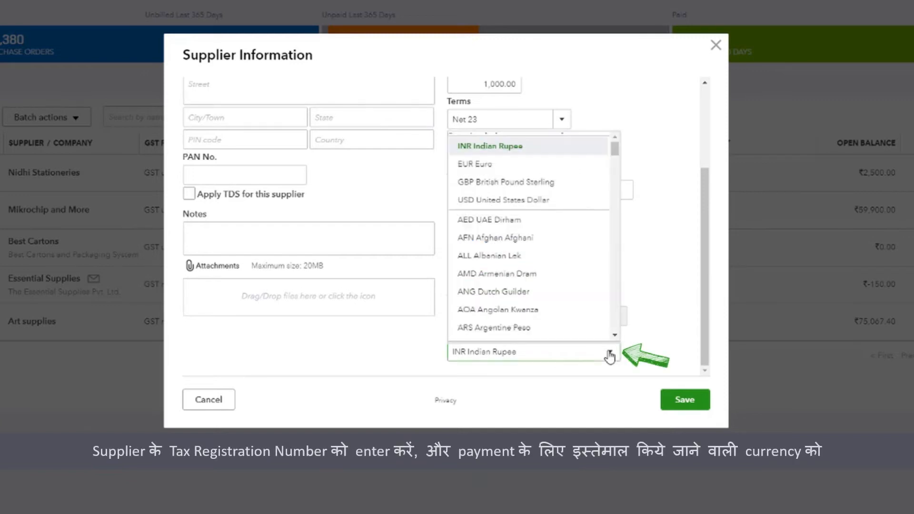
click(551, 147)
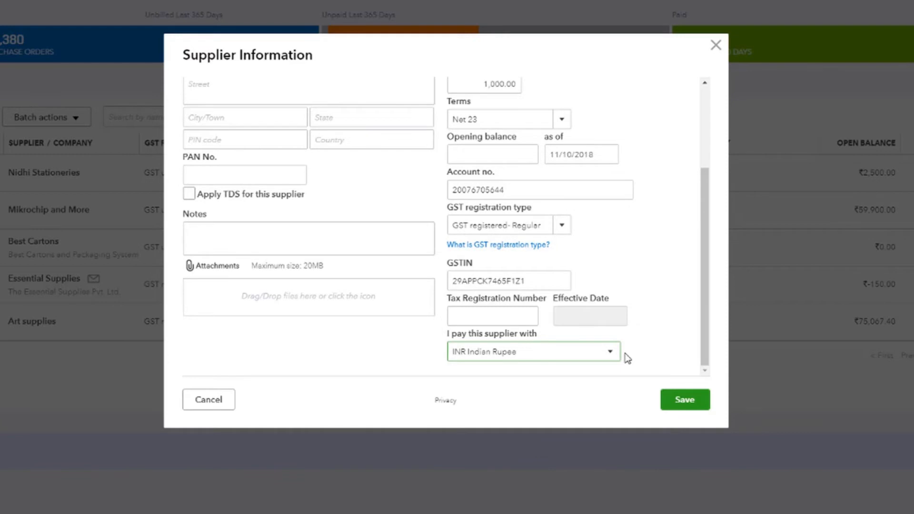
Step: Save the TransDiode & Electronic Circuits supplier and reveal the Import suppliers option
click(685, 401)
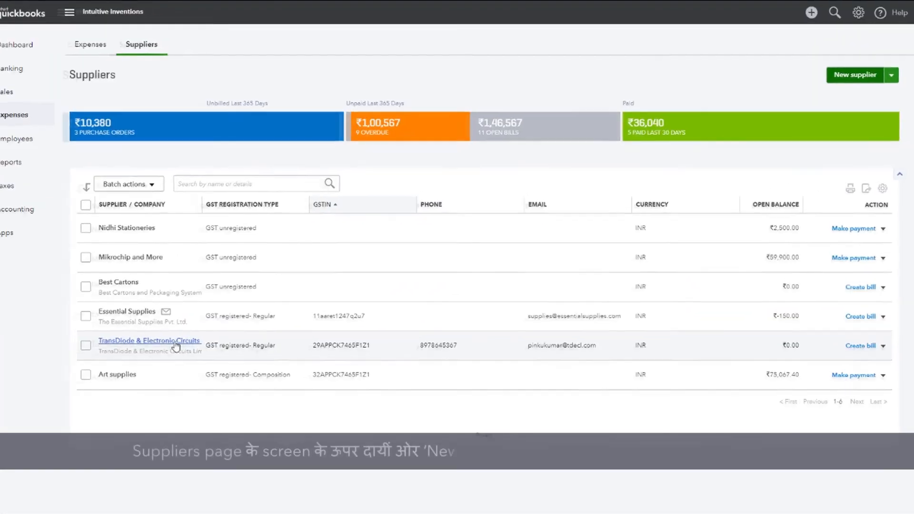
click(890, 89)
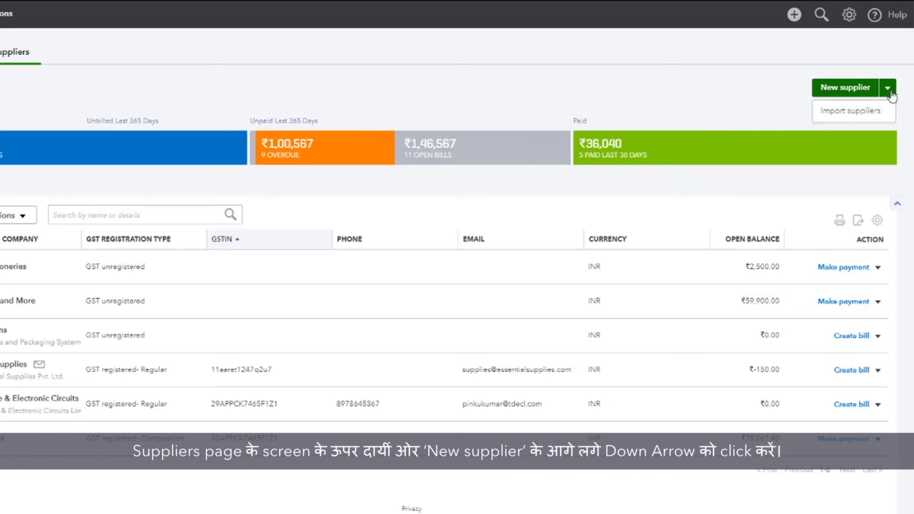
Step: Upload suppliers.xls from Downloads in the Import Suppliers wizard and continue to Map Data
click(886, 118)
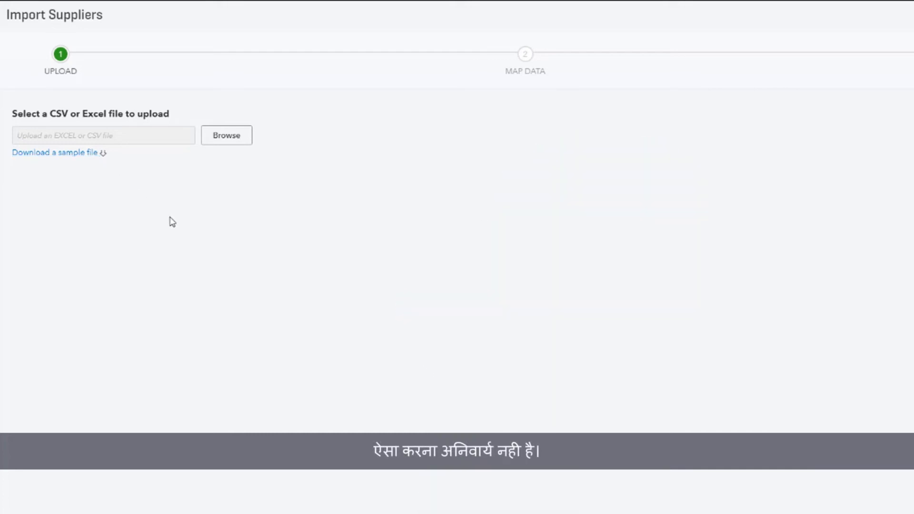
click(227, 136)
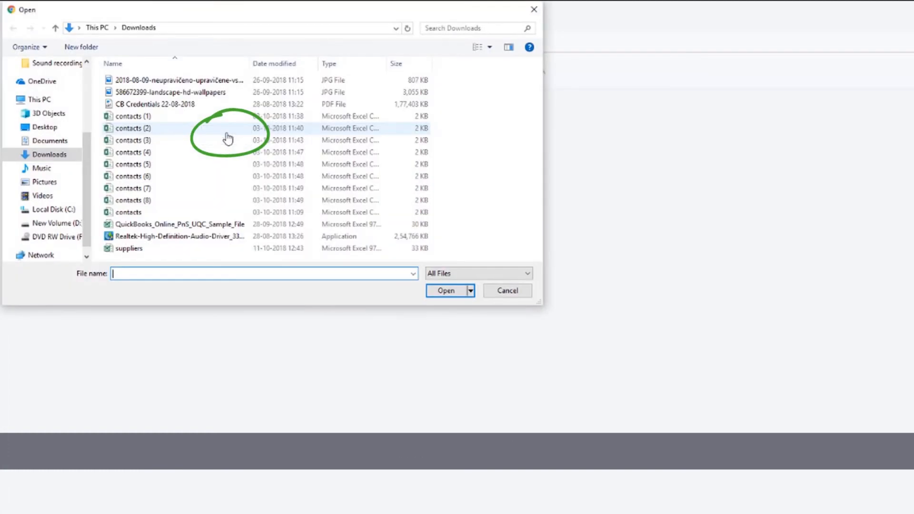
click(219, 252)
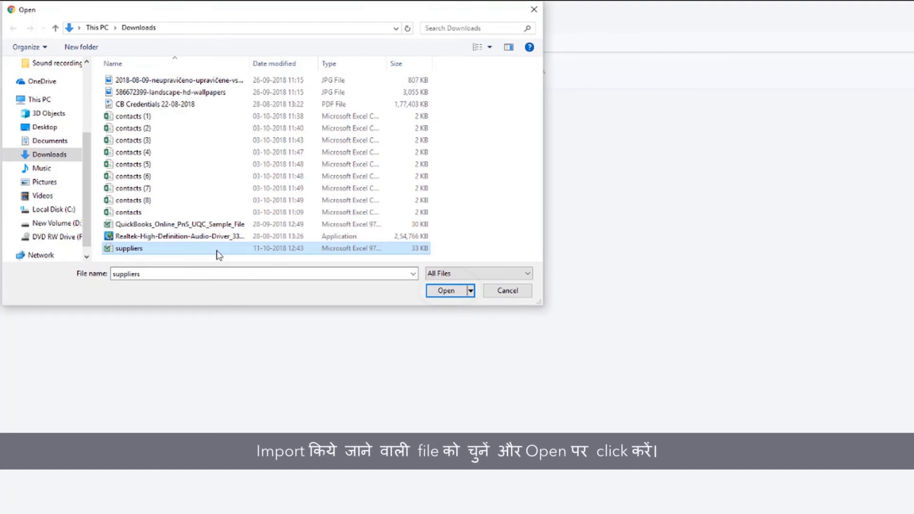
click(445, 294)
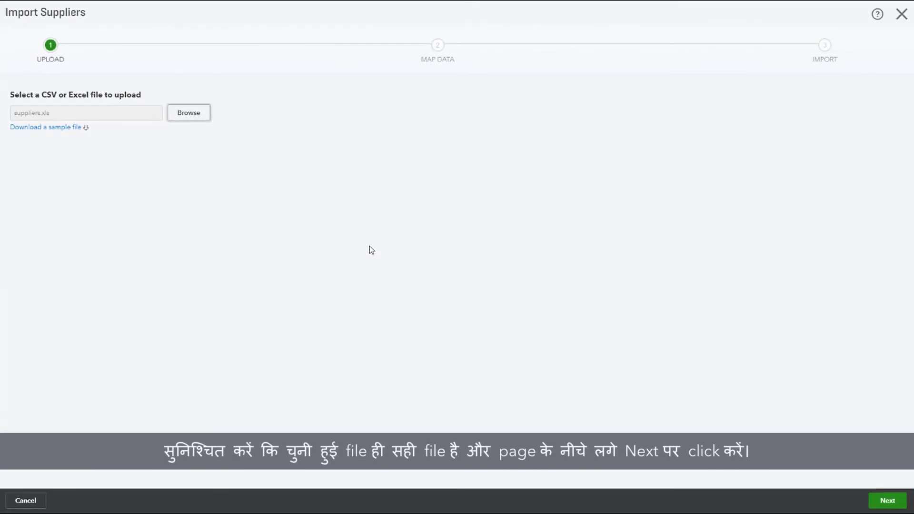
click(888, 504)
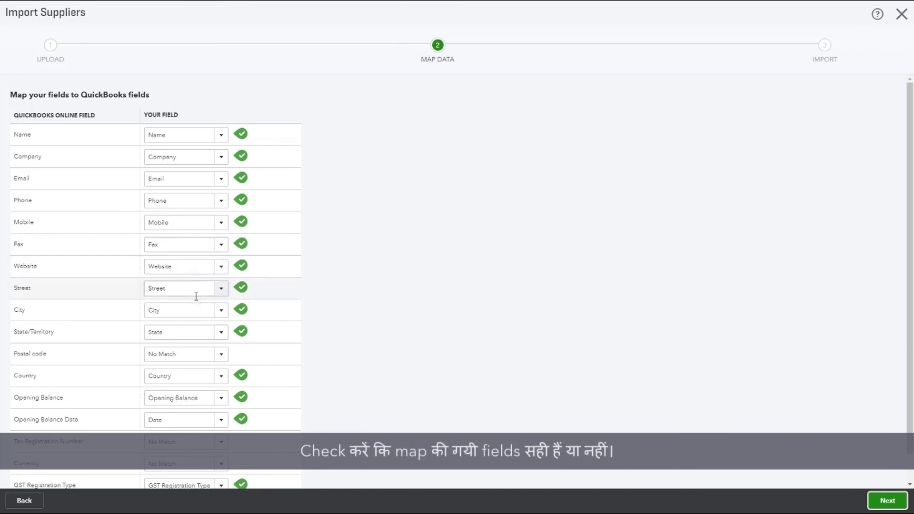
Step: Keep City mapped to City and continue to the 10 suppliers ready for import
click(220, 312)
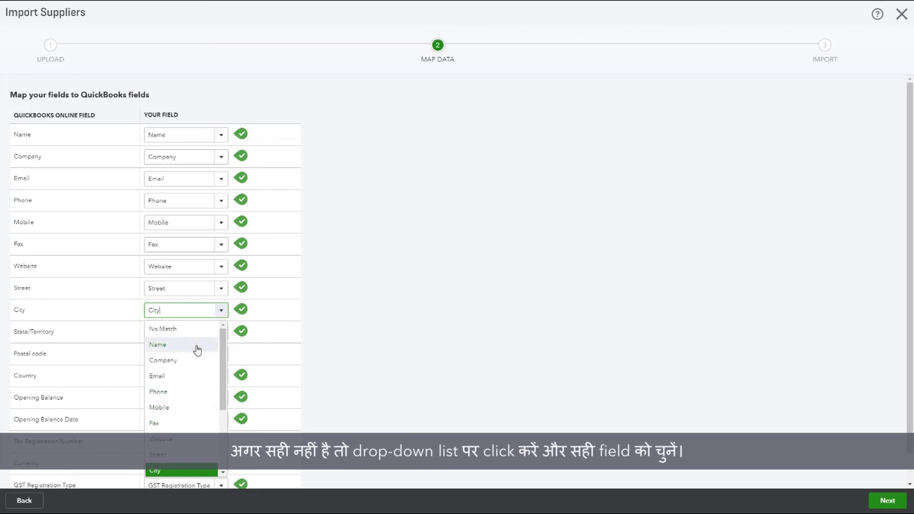
click(369, 337)
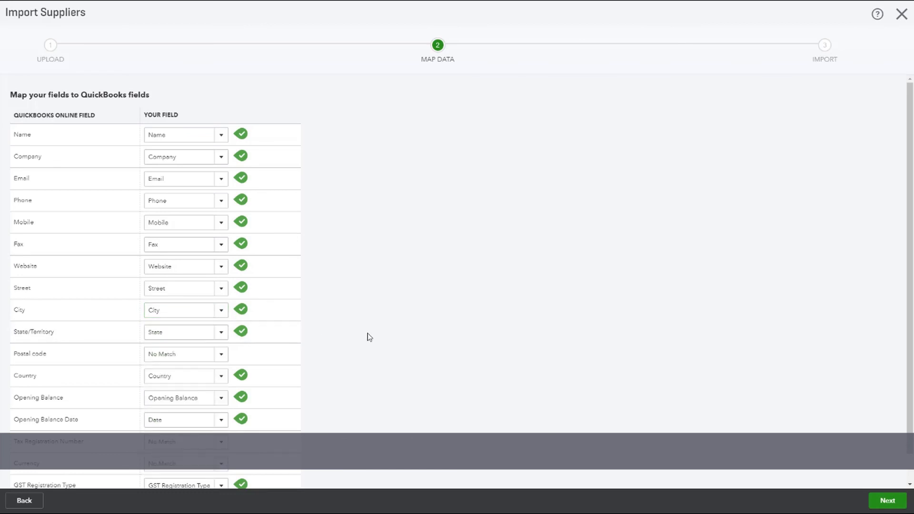
click(887, 502)
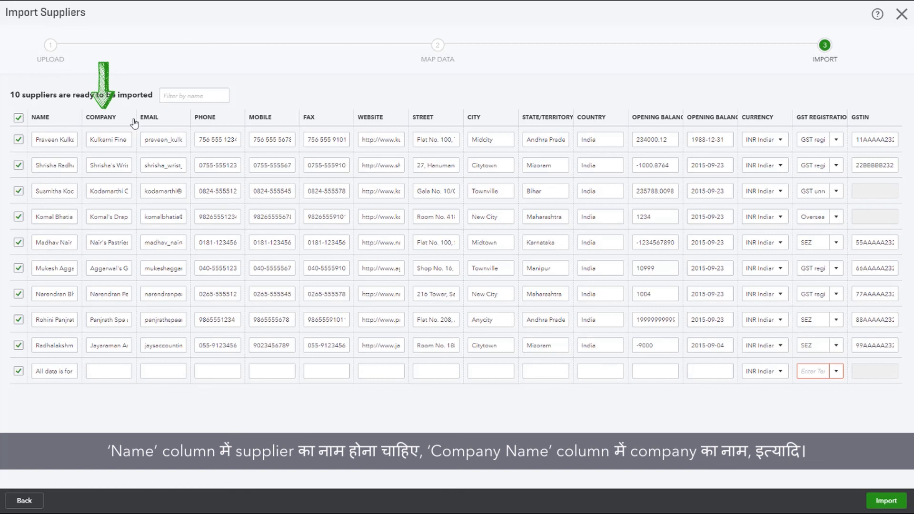
Step: Import the 10 listed suppliers
click(902, 502)
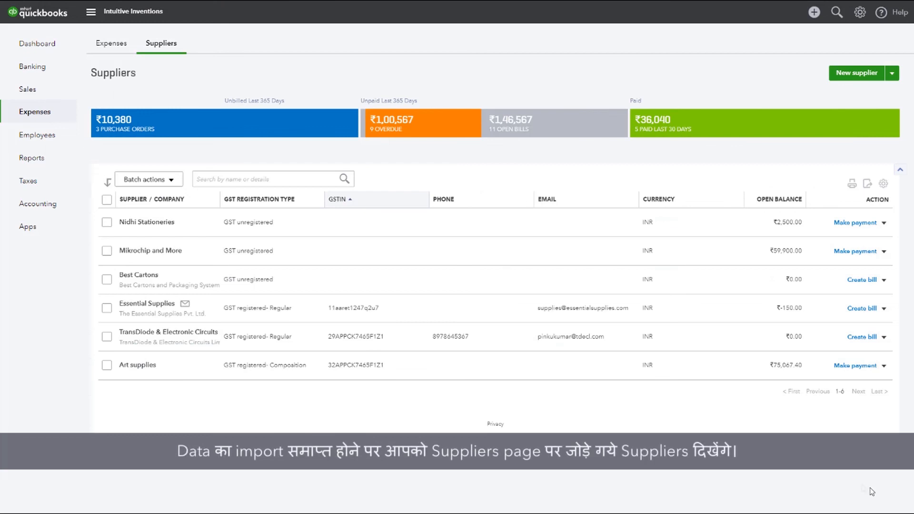